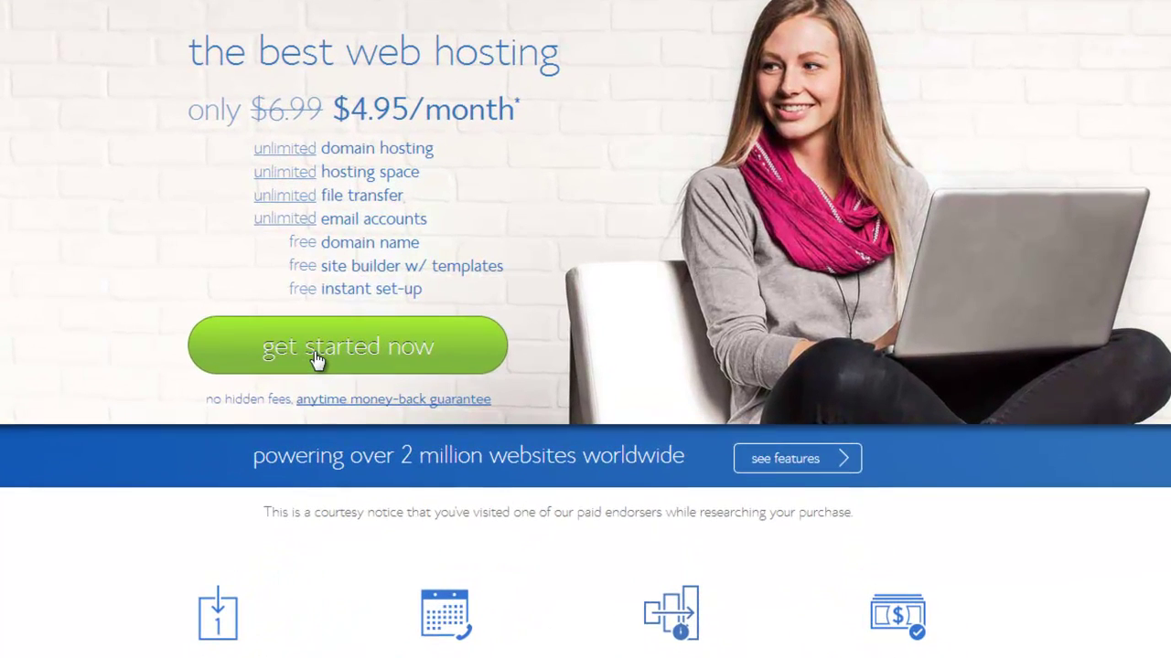
# Claim the new domain easyrealestatewebsite.com and continue to the account and package form.
pyautogui.click(427, 340)
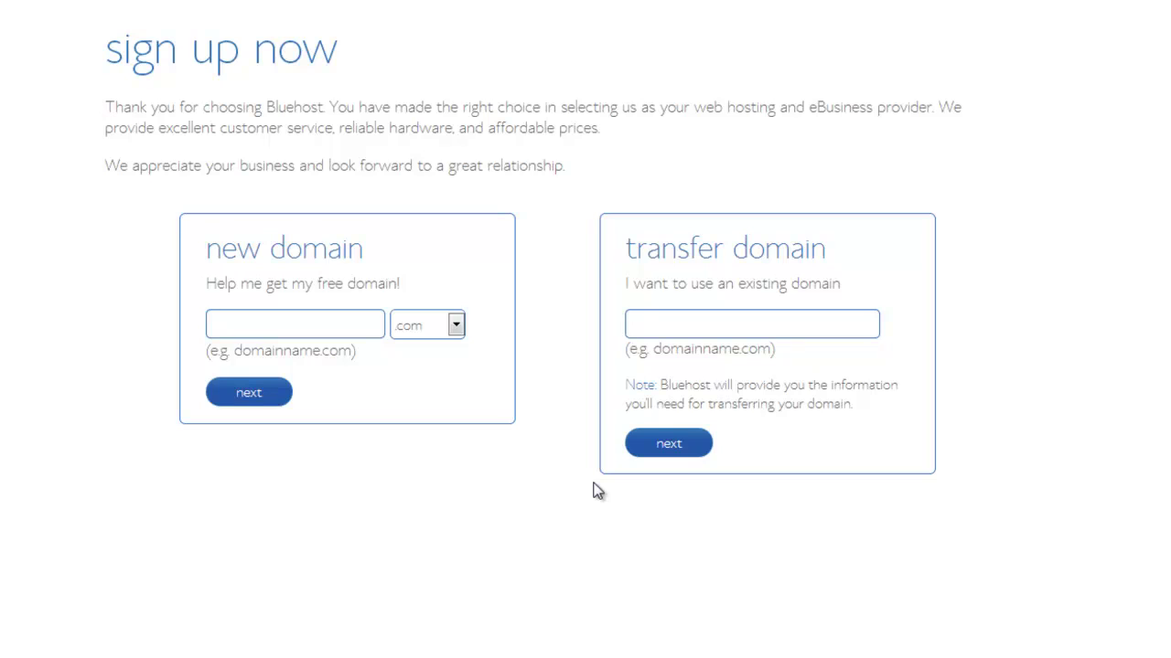
pyautogui.write('easy')
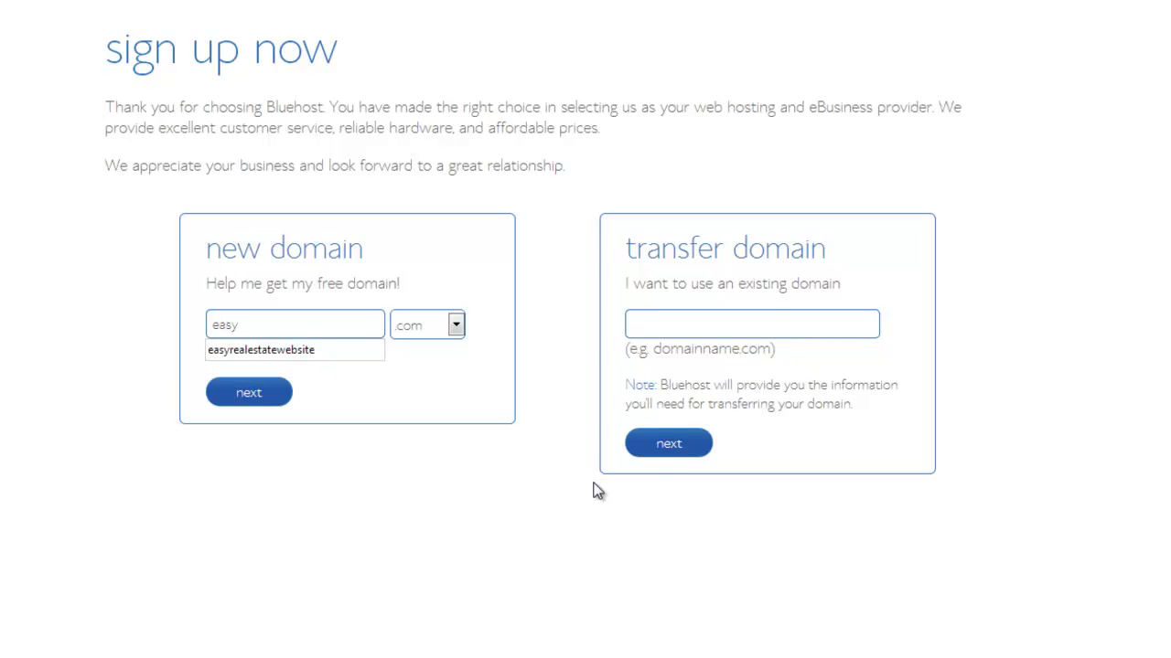
pyautogui.press('Down')
pyautogui.press('Return')
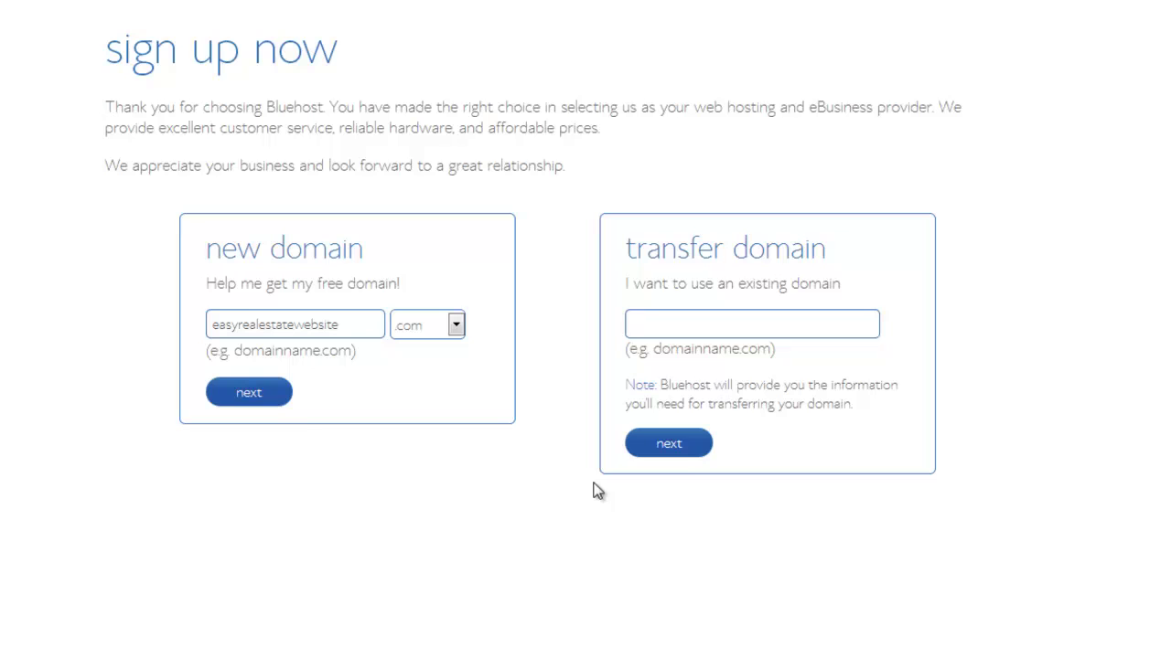
pyautogui.click(263, 395)
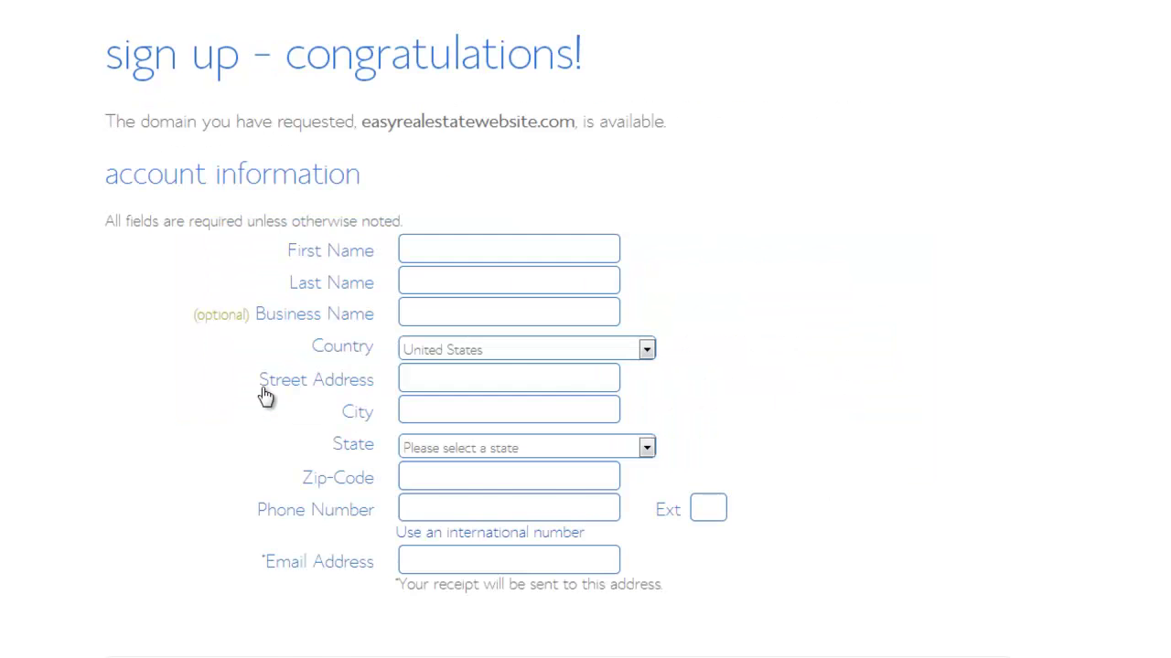
pyautogui.scroll(-1, 952, 69)
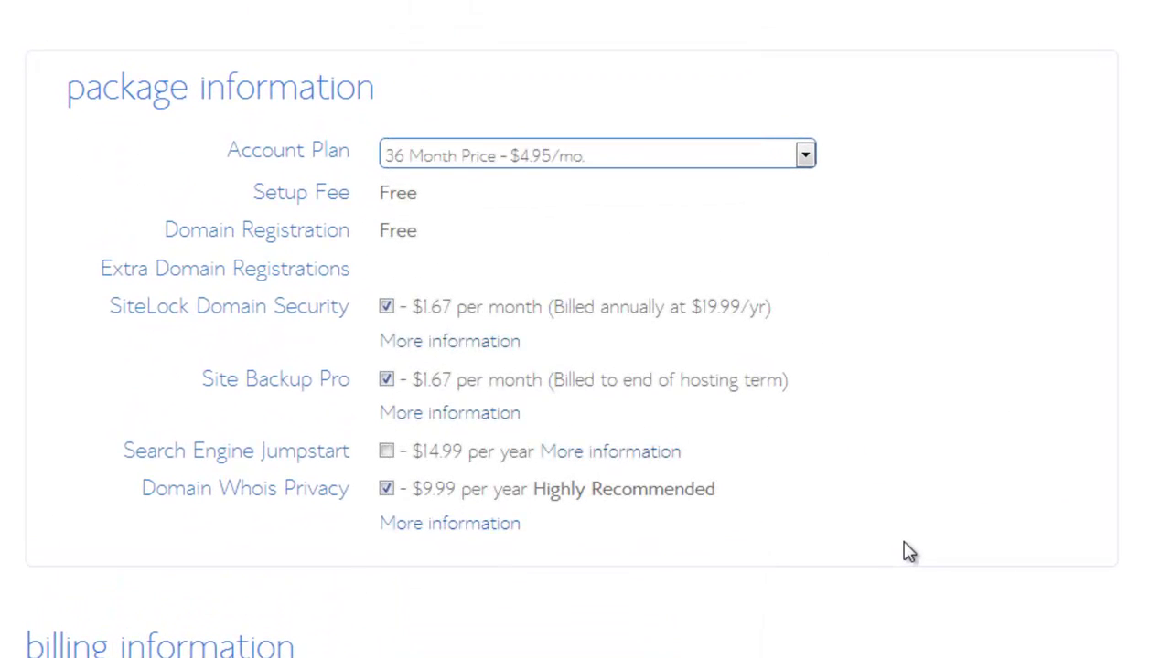
# Pick the 12 Month $6.95/mo. plan and drop SiteLock and Site Backup Pro, keeping Whois Privacy.
pyautogui.click(806, 158)
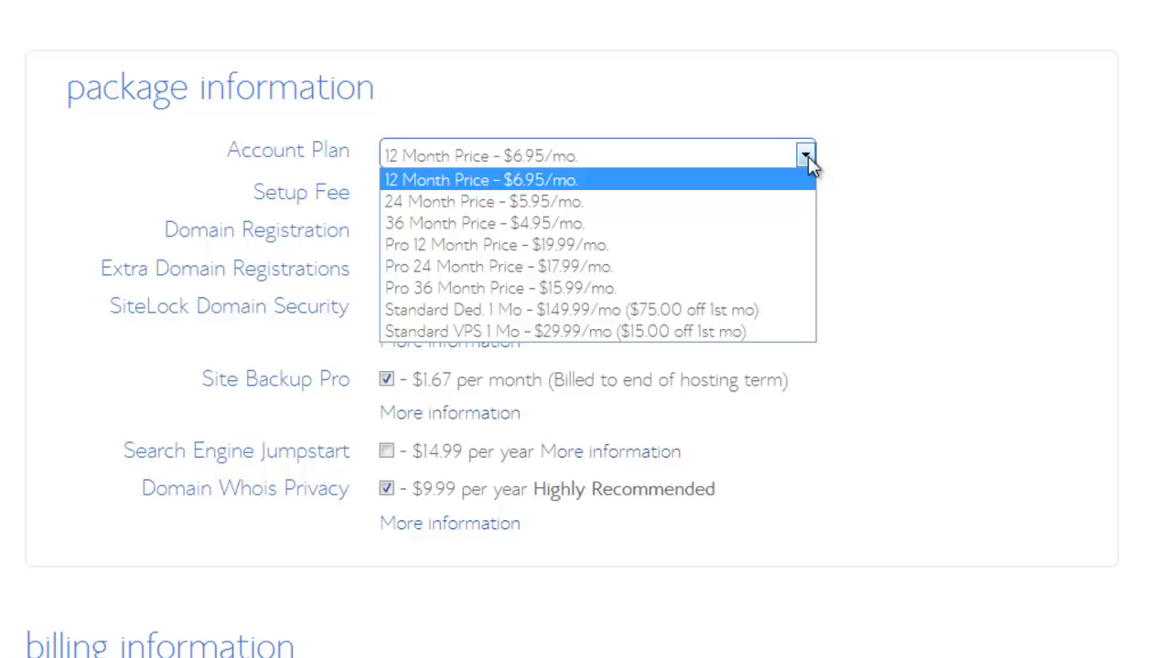
pyautogui.click(755, 183)
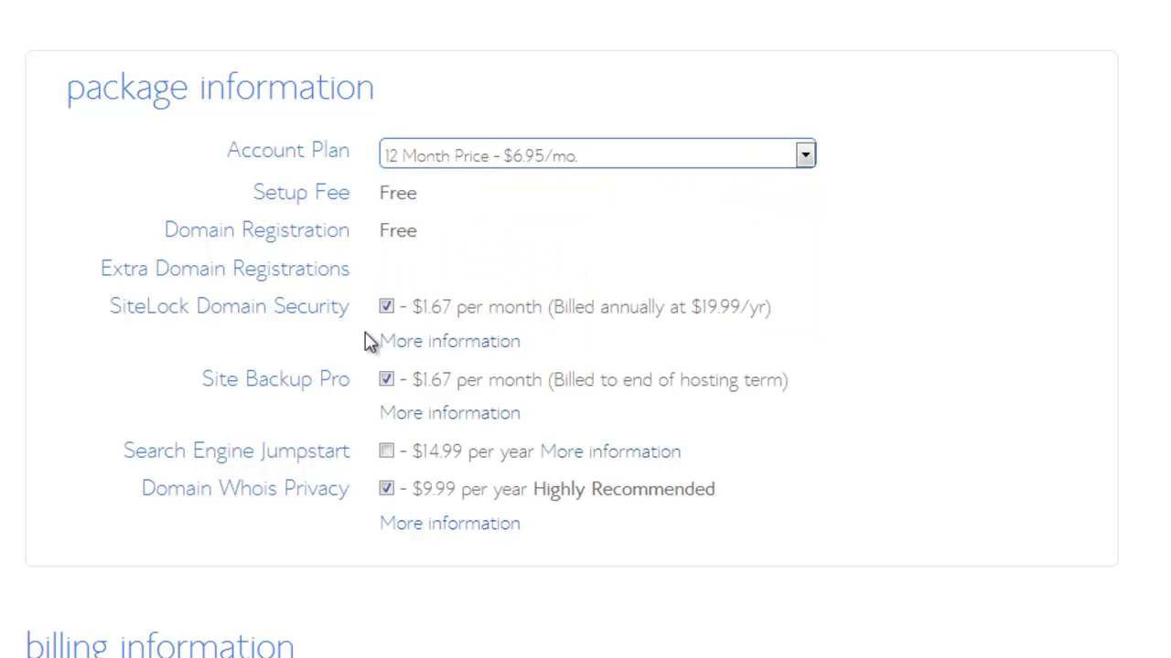
pyautogui.click(386, 308)
pyautogui.click(386, 380)
pyautogui.click(485, 527)
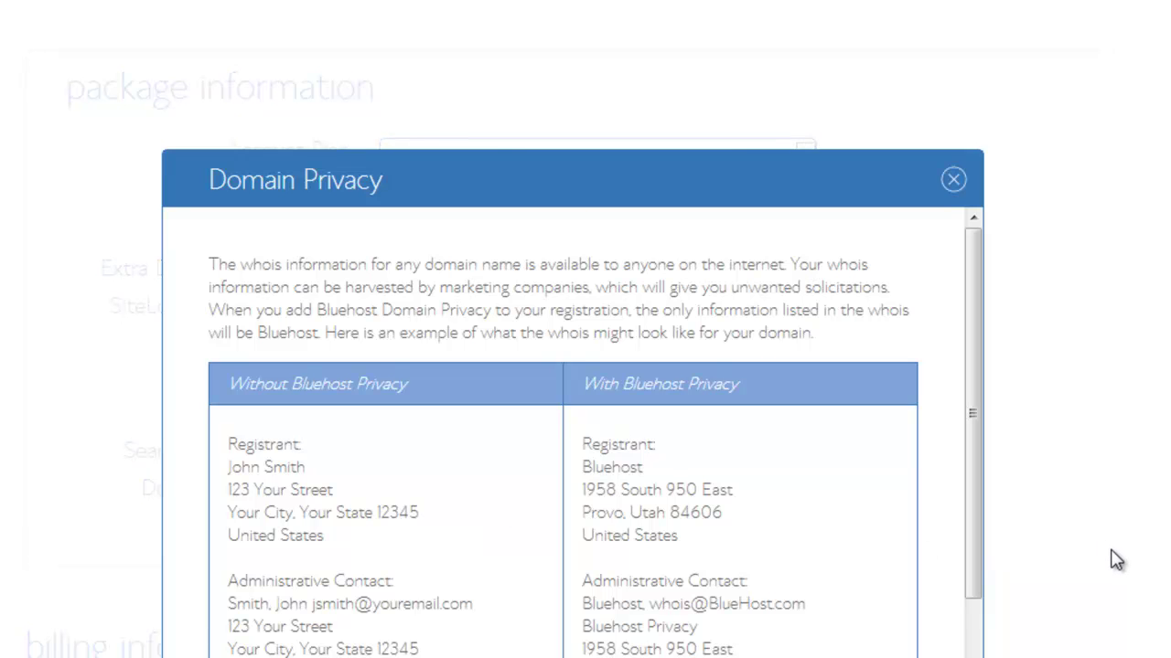
pyautogui.click(953, 180)
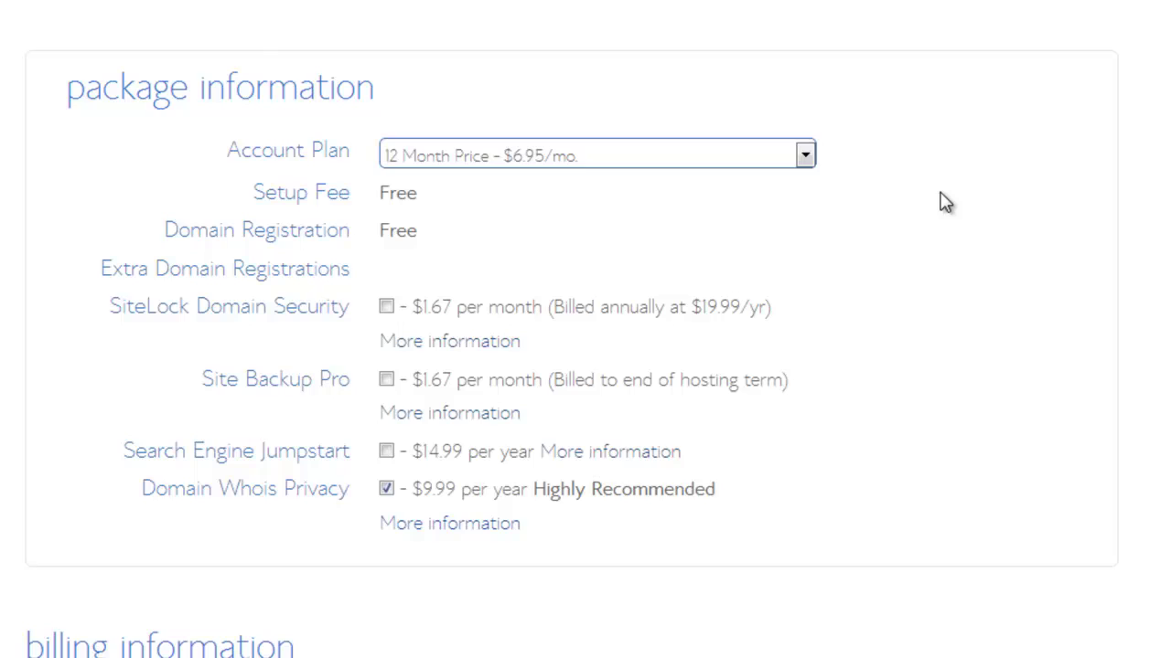
# Enter the credit card number and complete the purchase without adding any upgrades.
pyautogui.scroll(-3, 1006, 508)
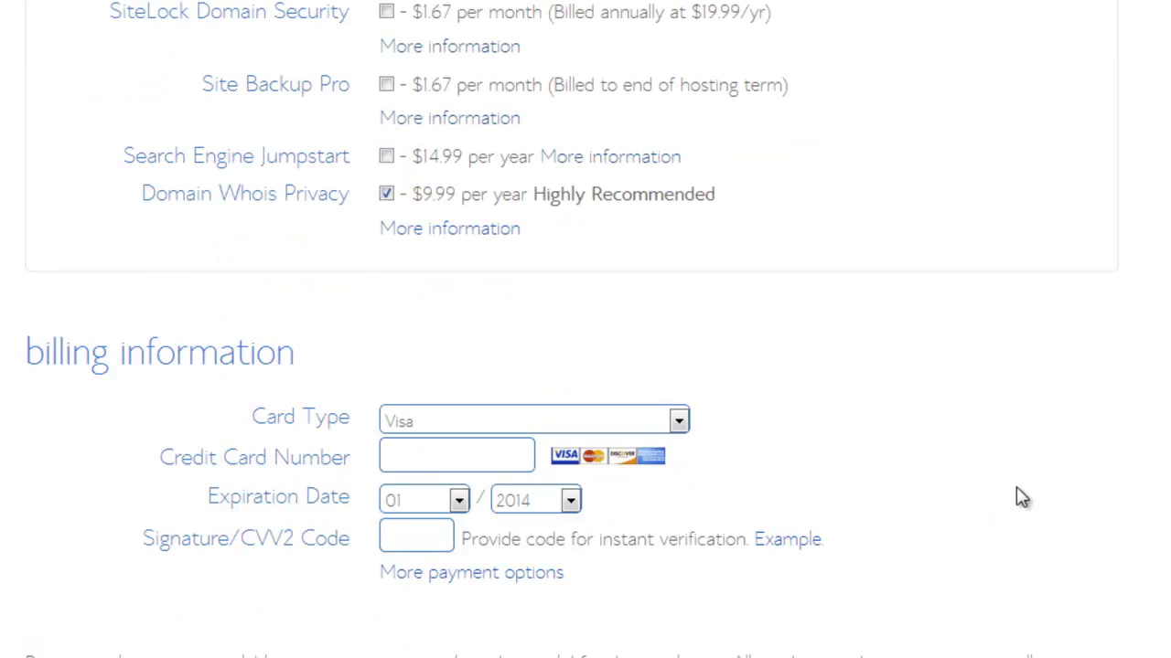
pyautogui.click(474, 467)
pyautogui.hotkey('ctrl', 'v')
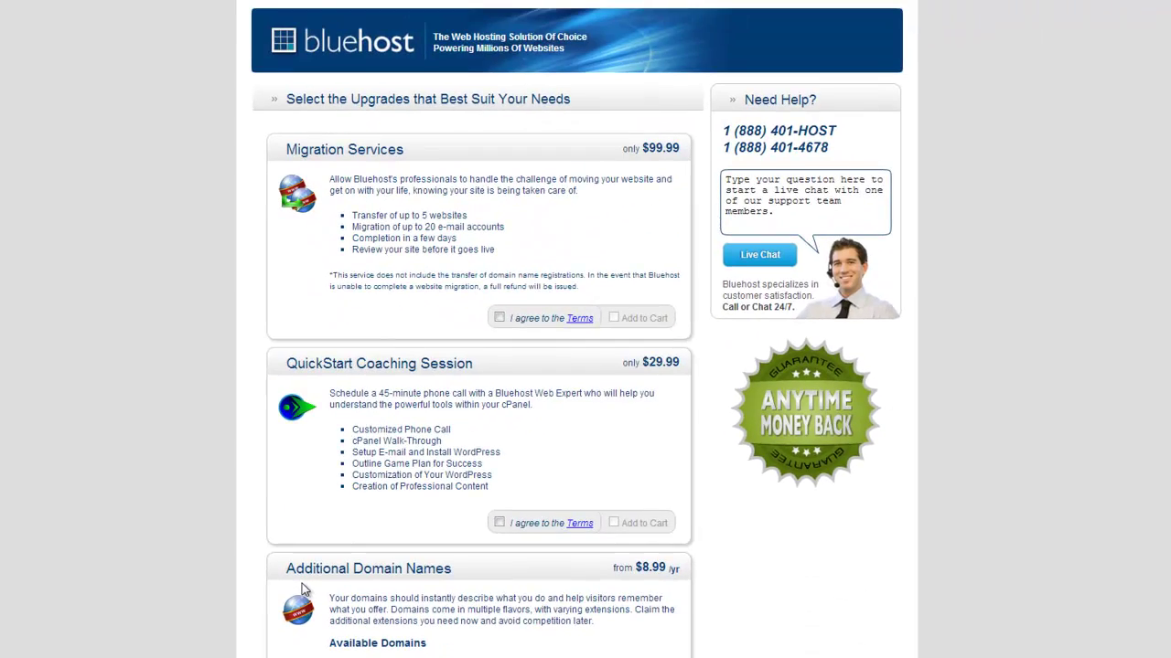
pyautogui.scroll(-5, 304, 590)
pyautogui.scroll(-8, 305, 590)
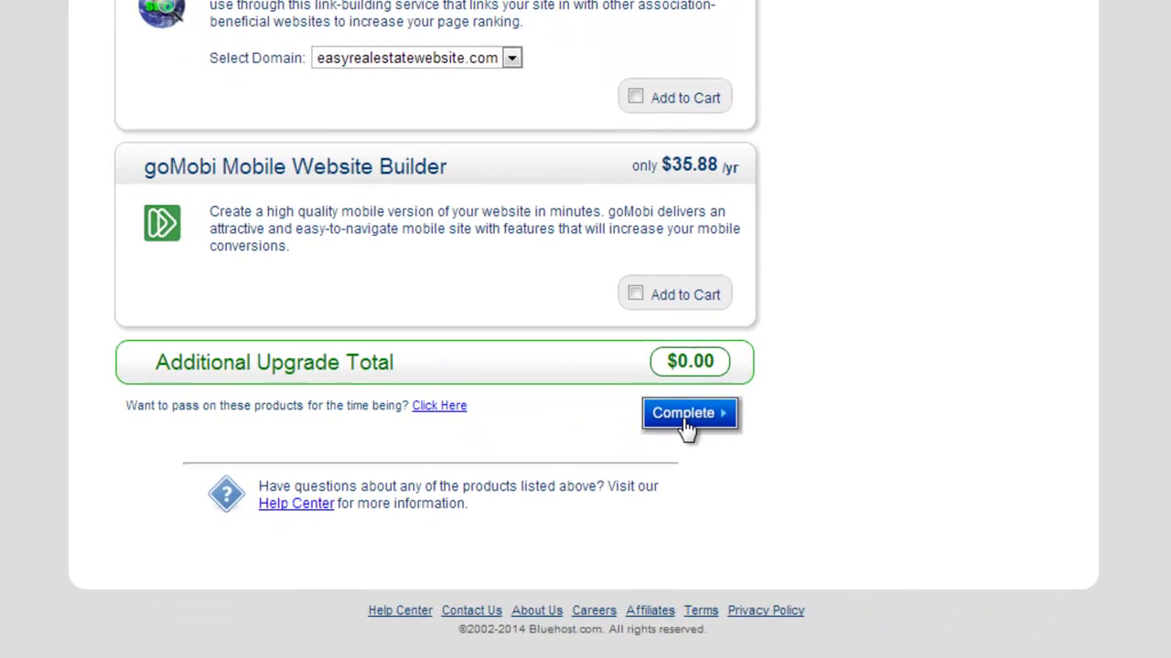
pyautogui.click(686, 421)
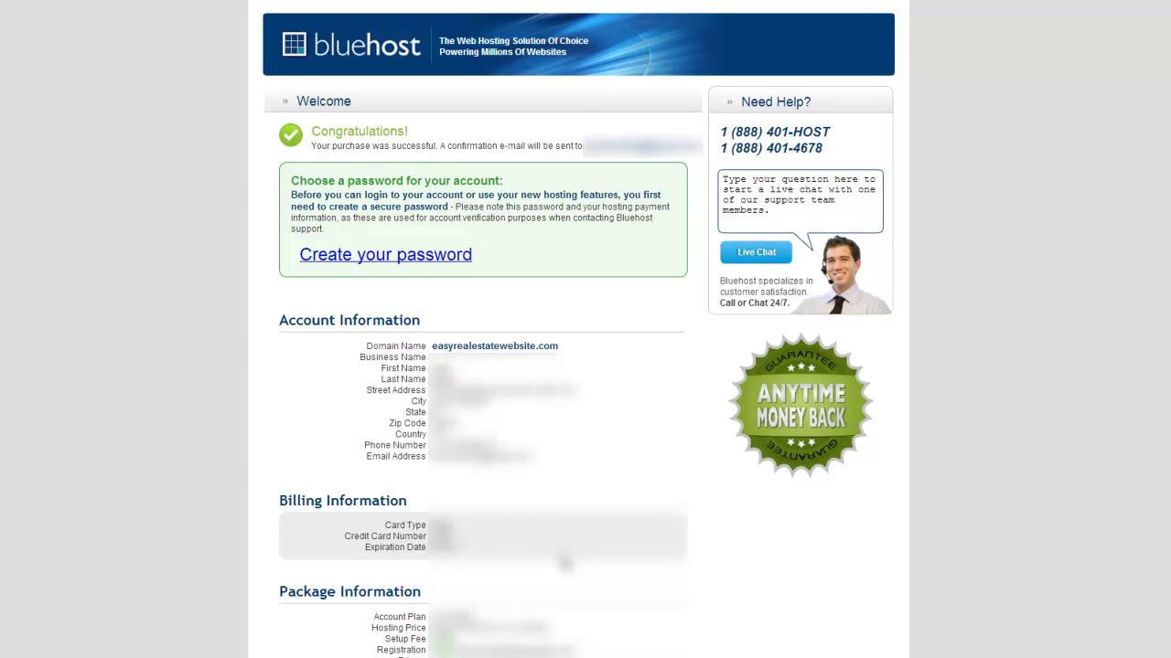
# Create and confirm the account password, then log in to the easyrealestatewebsite.com hosting account.
pyautogui.click(419, 260)
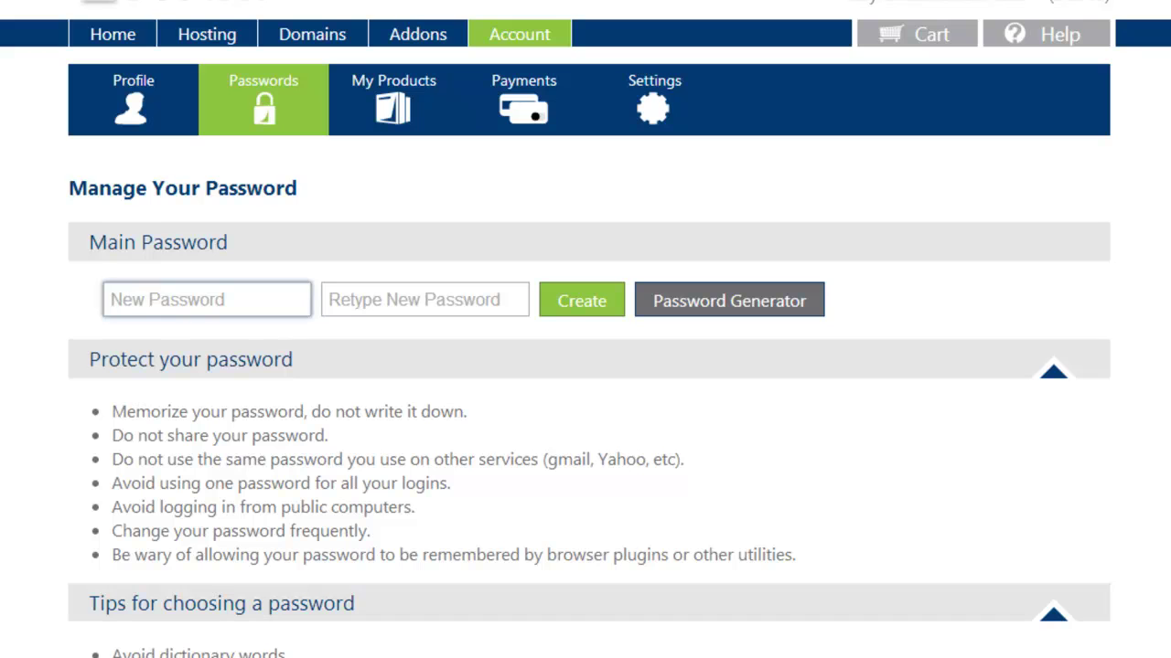
pyautogui.hotkey('ctrl', 'v')
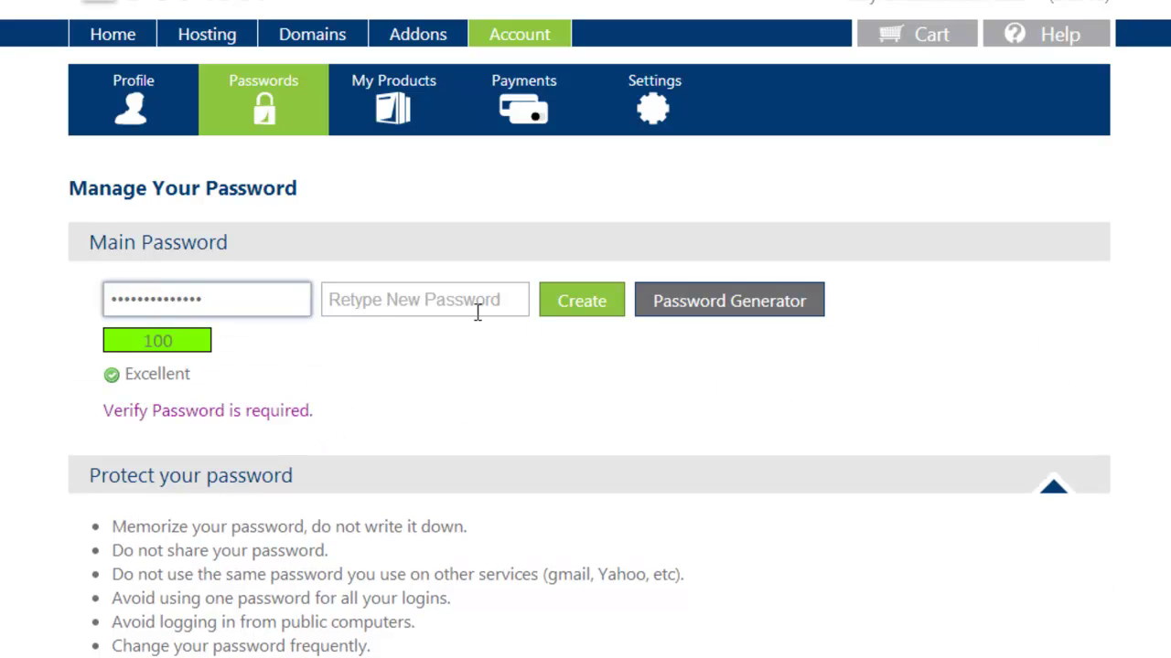
pyautogui.click(473, 302)
pyautogui.hotkey('ctrl', 'v')
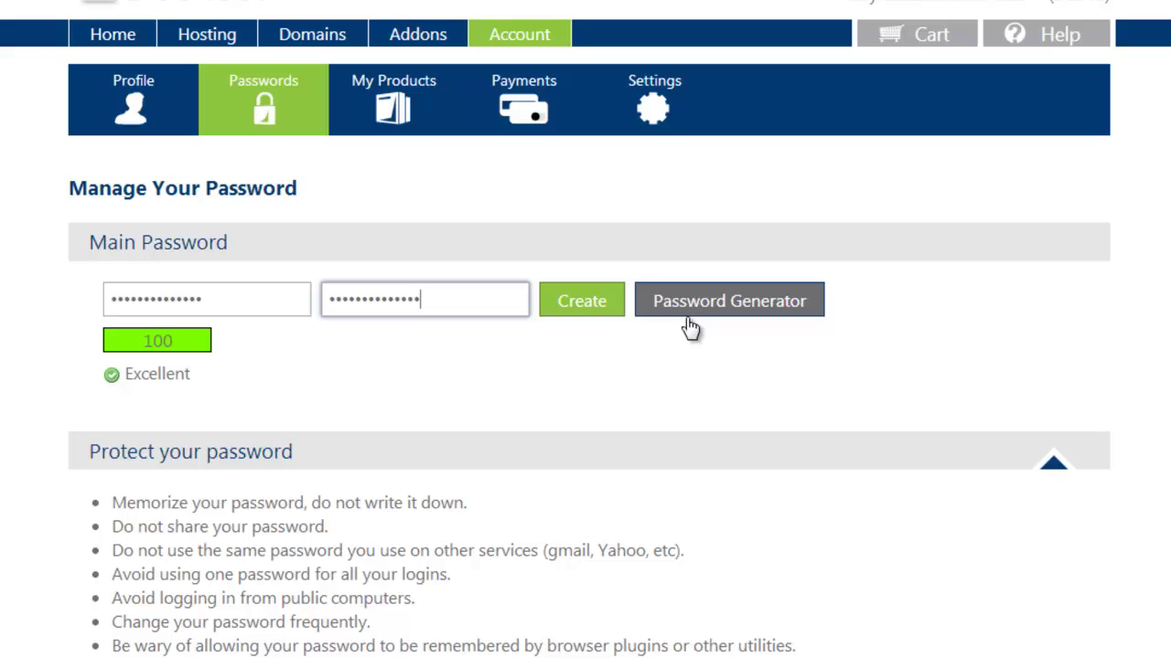
pyautogui.click(583, 307)
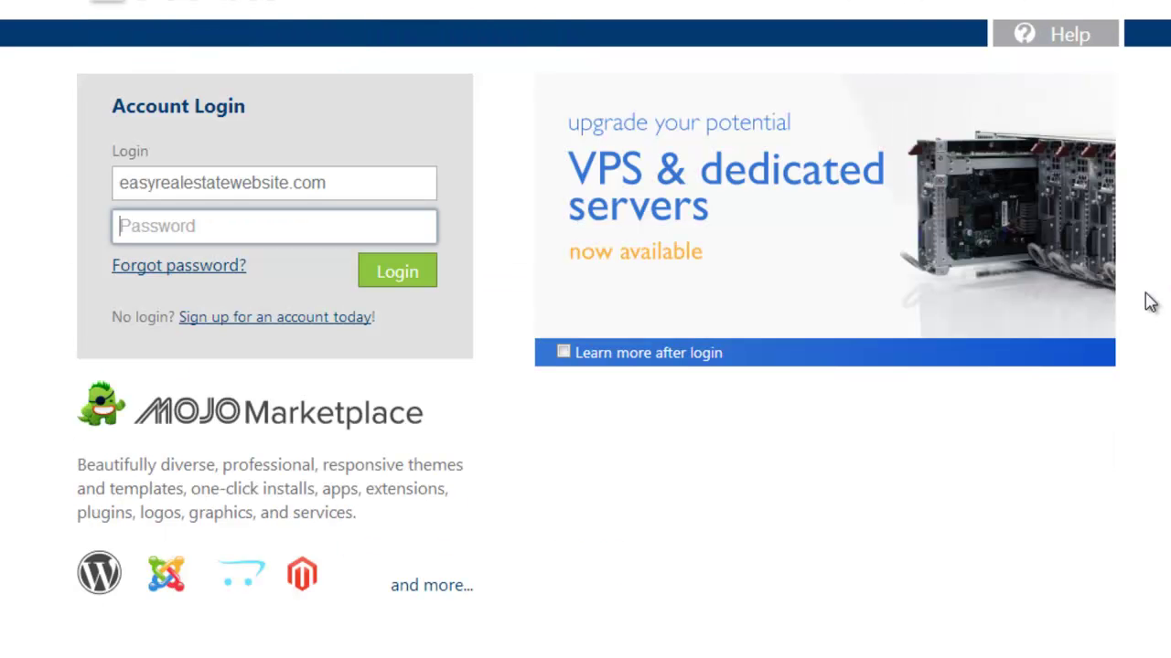
pyautogui.hotkey('ctrl', 'v')
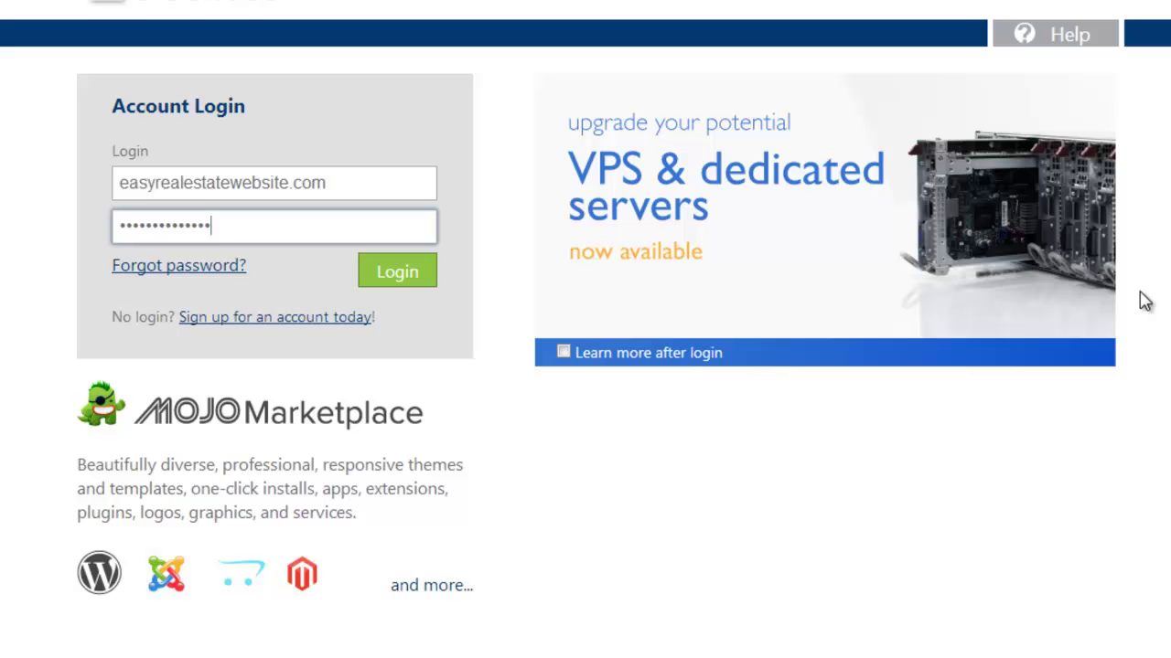
pyautogui.click(400, 283)
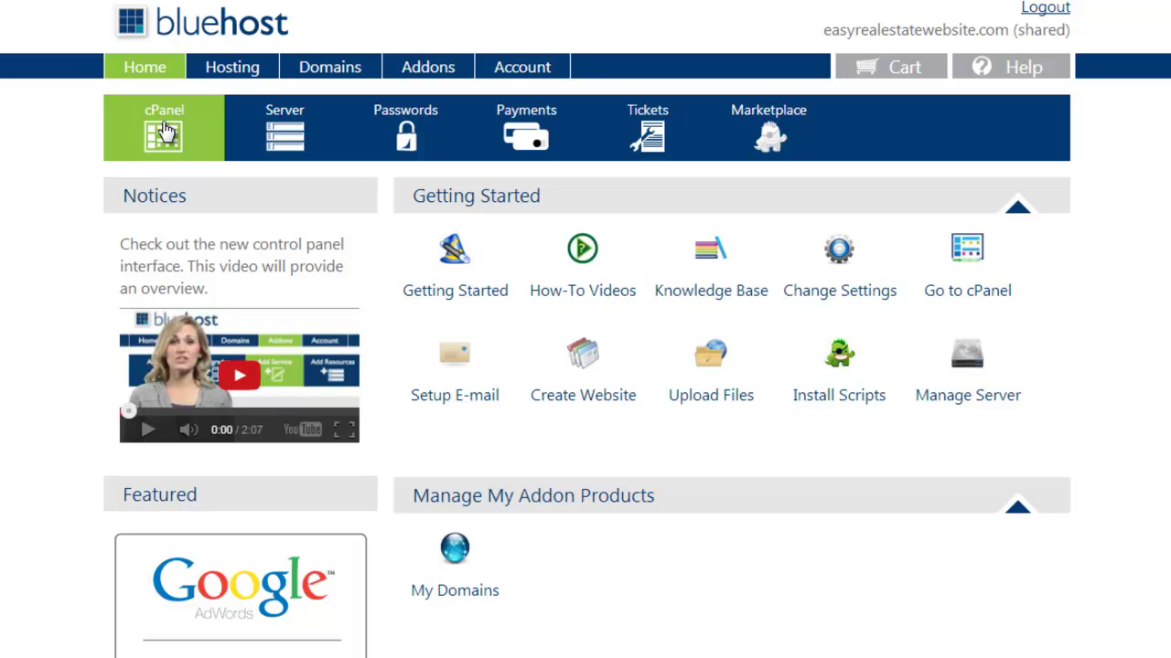
pyautogui.click(165, 131)
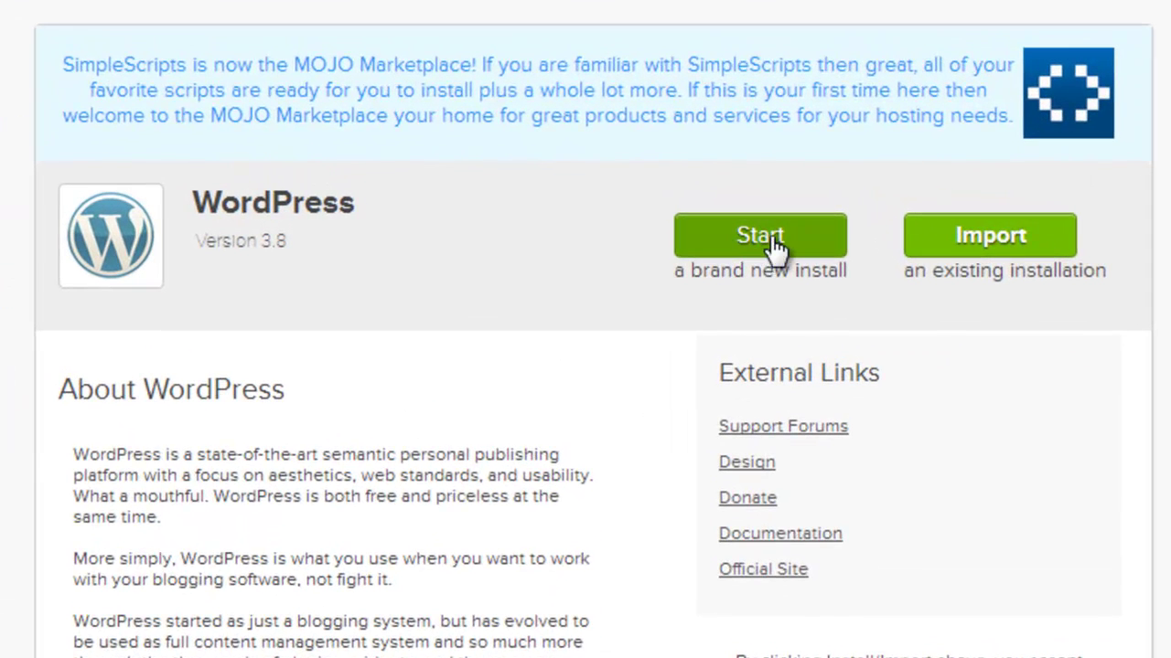
pyautogui.click(775, 245)
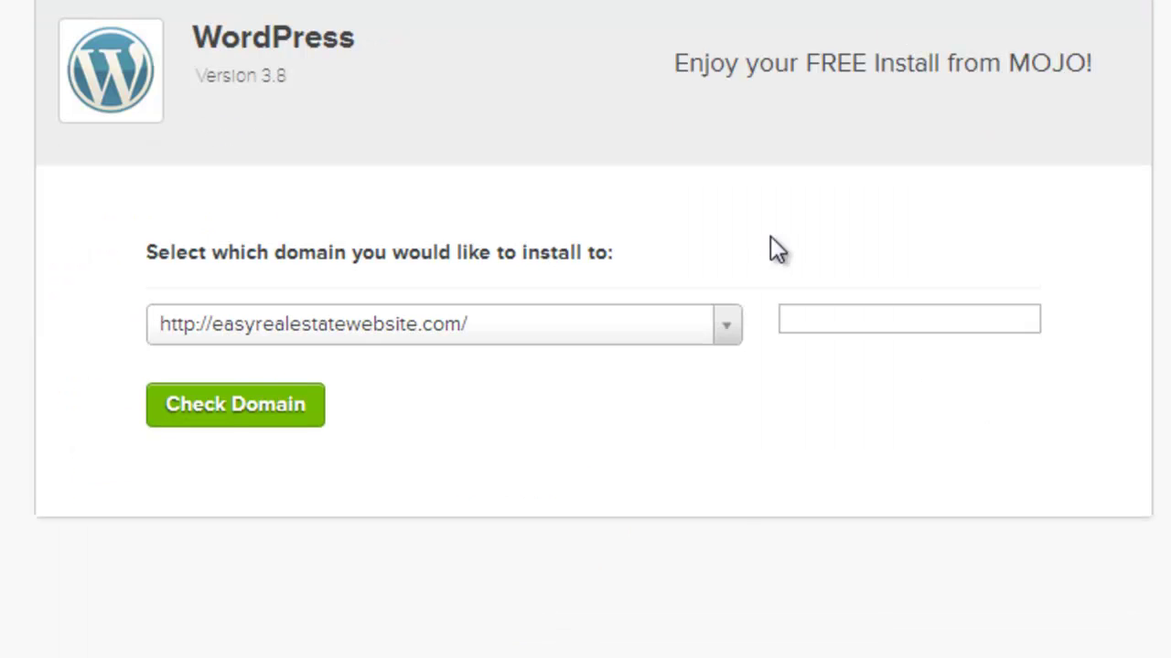
pyautogui.click(726, 326)
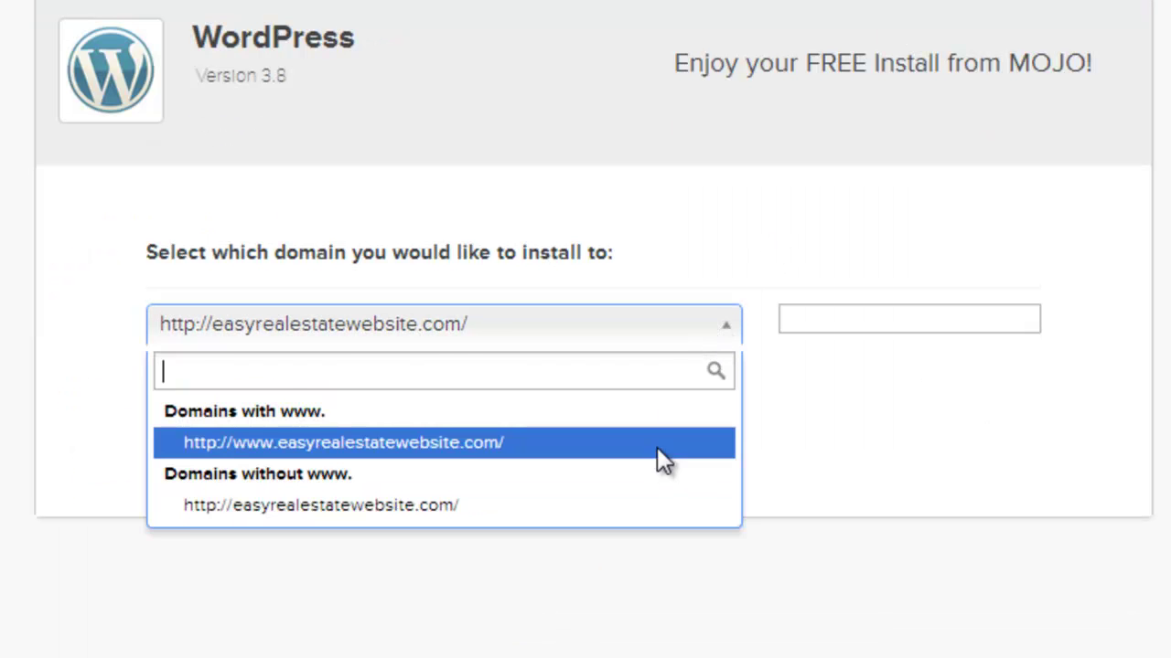
pyautogui.click(656, 447)
pyautogui.click(203, 410)
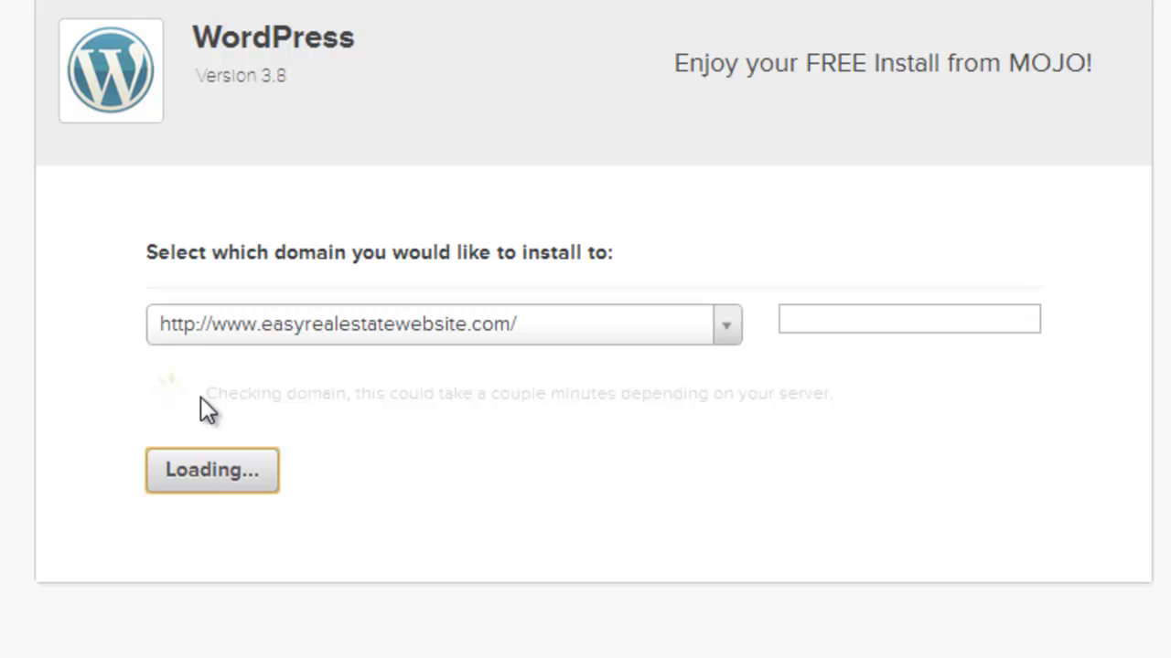
# Accept the GPLv2 terms, title the site 'Easy Real Estate Website', and run the install.
pyautogui.click(157, 299)
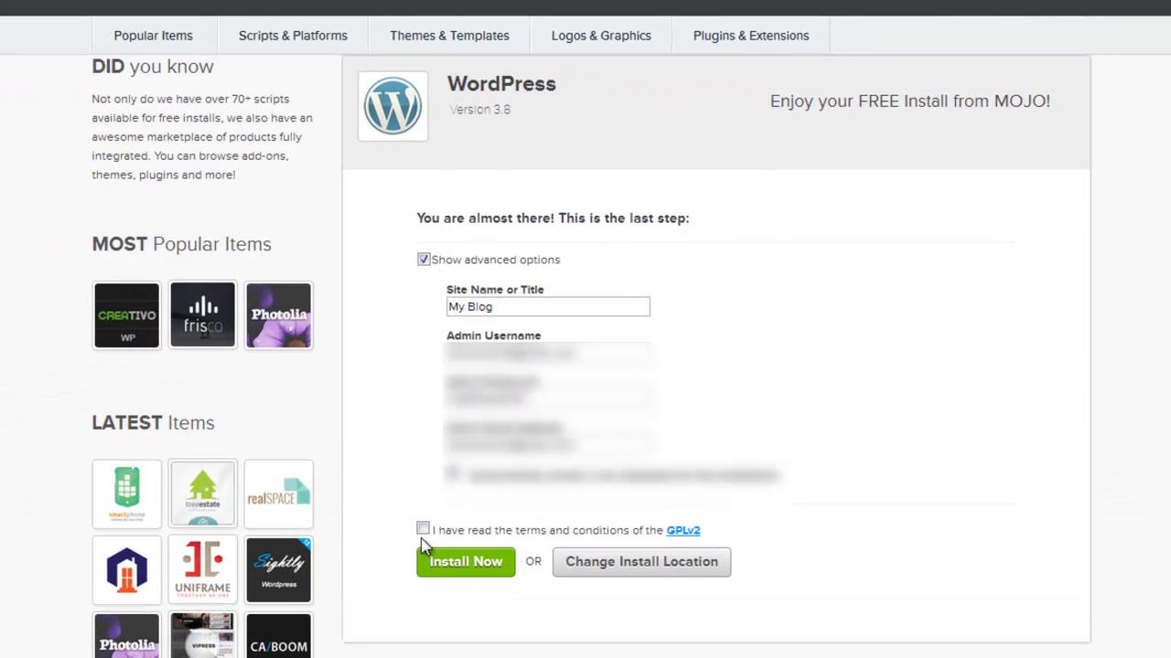
pyautogui.click(423, 529)
pyautogui.tripleClick(544, 309)
pyautogui.write('Easy Real es')
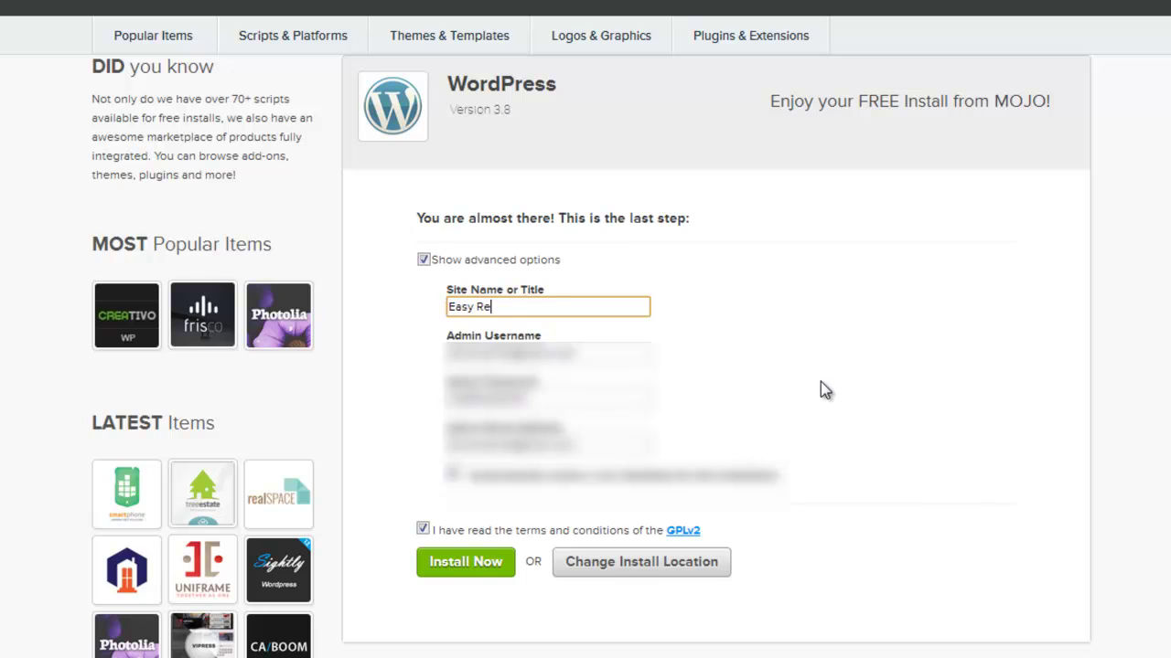
pyautogui.press('BackSpace')
pyautogui.press('BackSpace')
pyautogui.write('Estate Website')
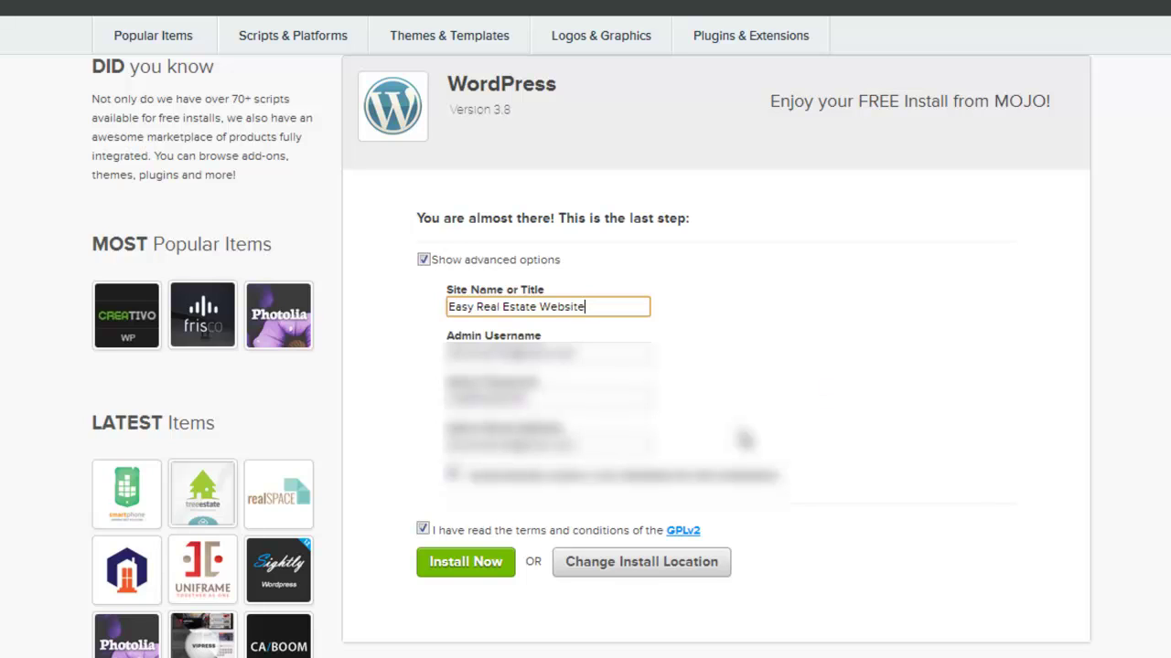
pyautogui.press('Tab')
pyautogui.press('Tab')
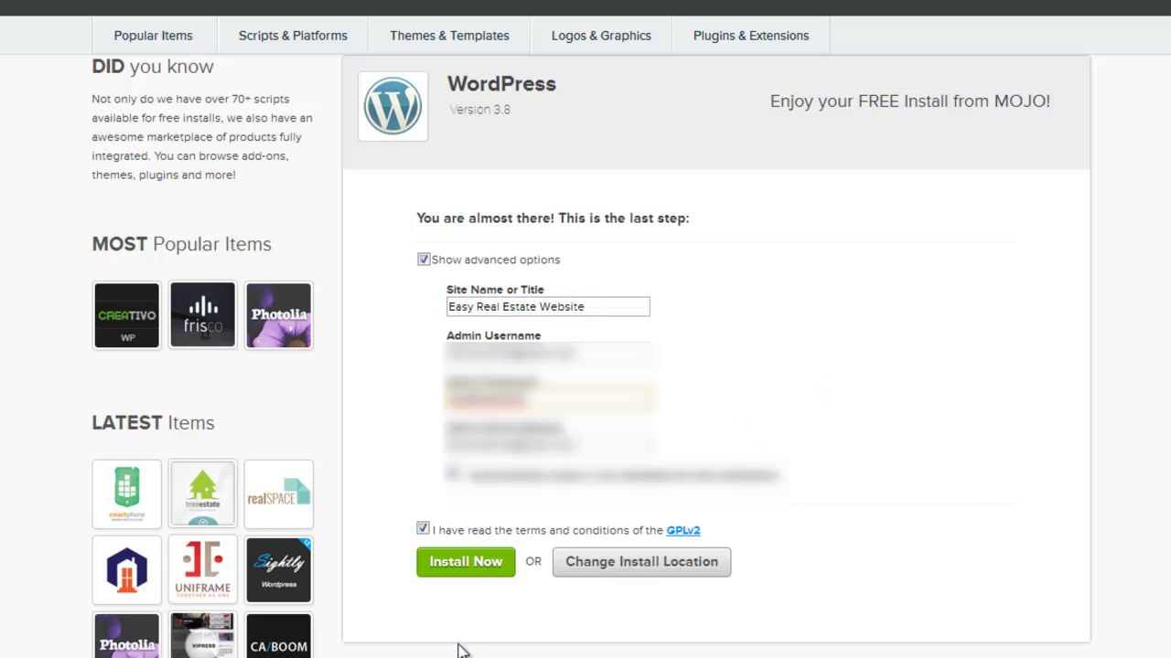
pyautogui.click(488, 572)
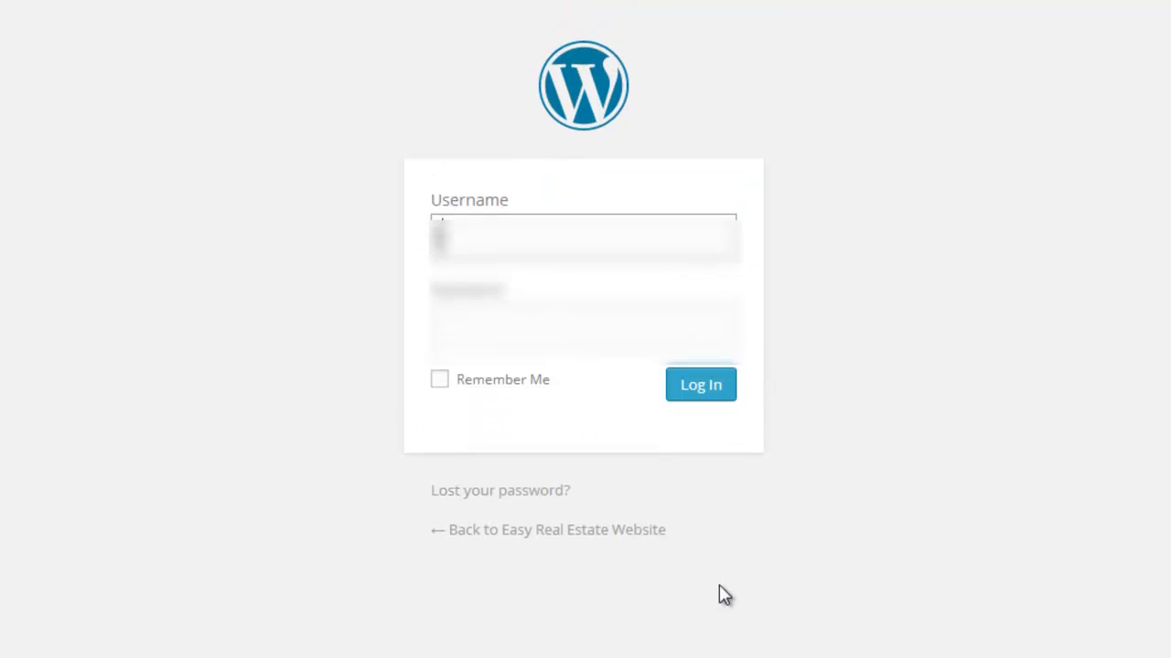
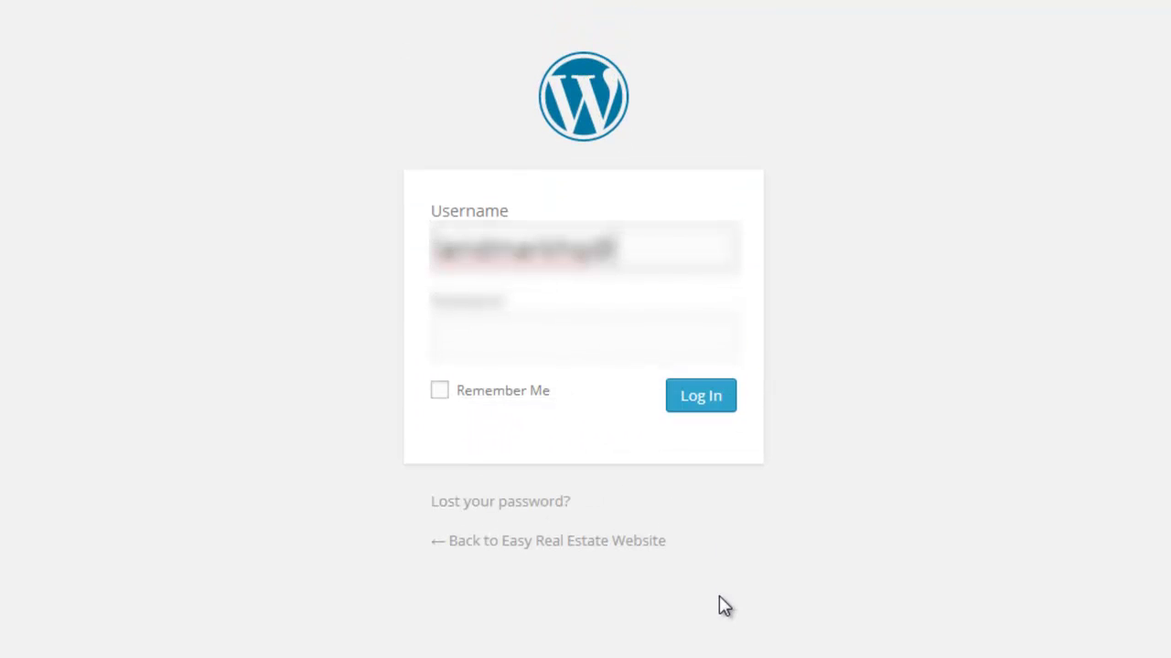
# Fill in the admin username and saved password, then log in to wp-admin.
pyautogui.press('Down')
pyautogui.press('Return')
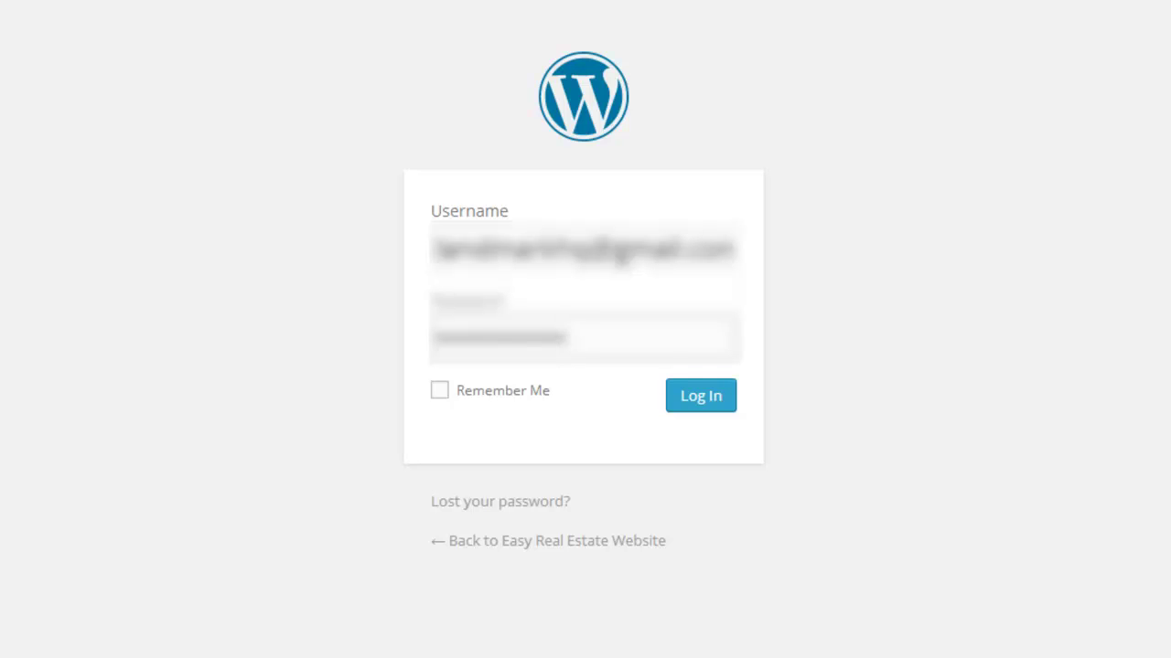
pyautogui.click(712, 400)
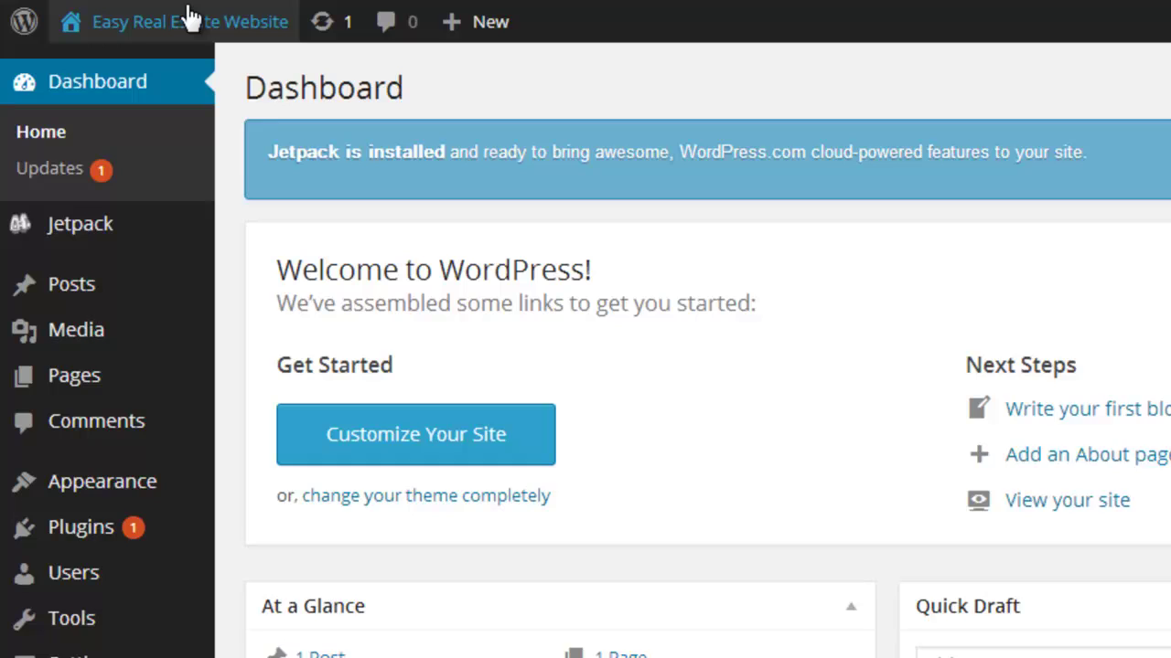
pyautogui.moveTo(68, 44)
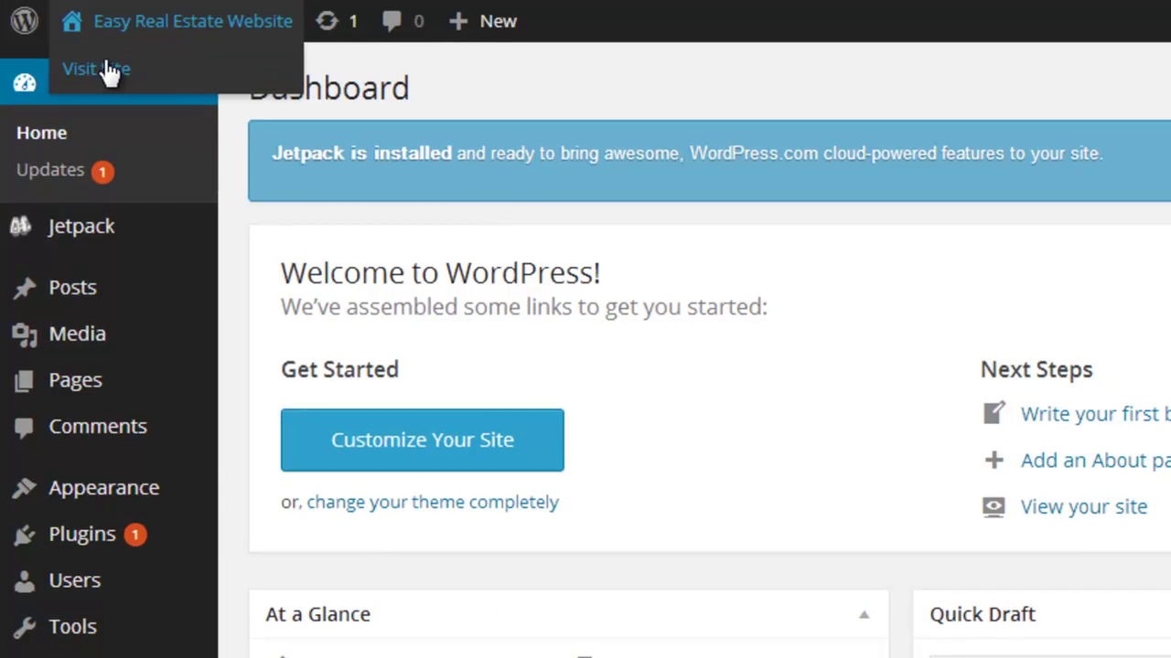
pyautogui.click(103, 70)
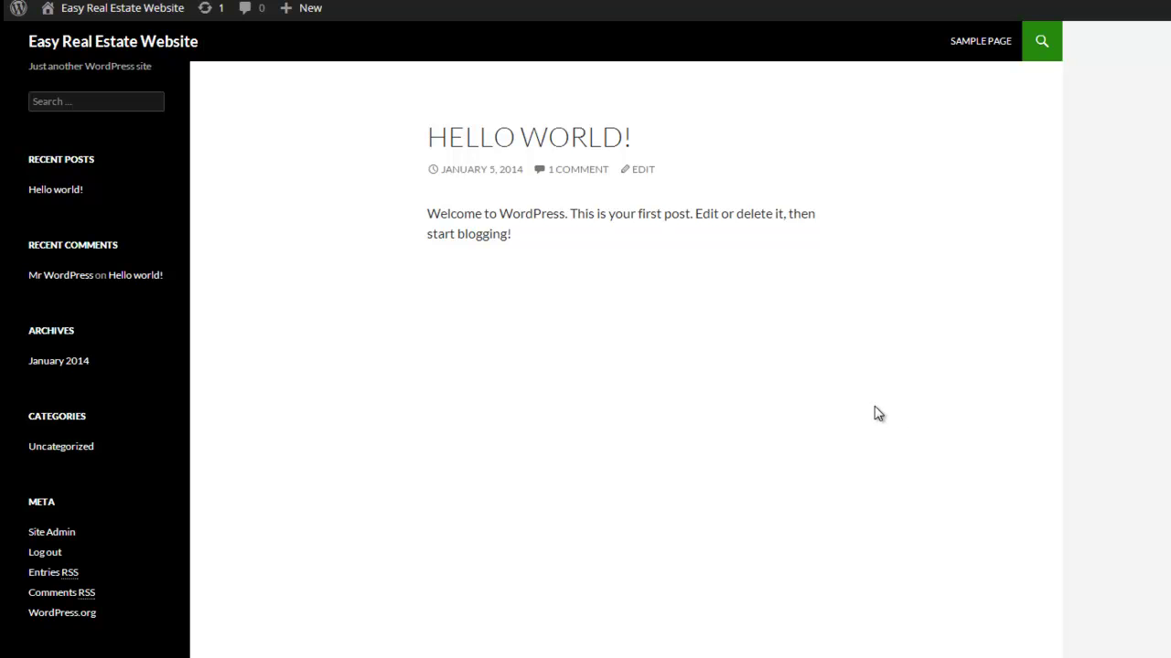
pyautogui.hotkey('alt', 'Left')
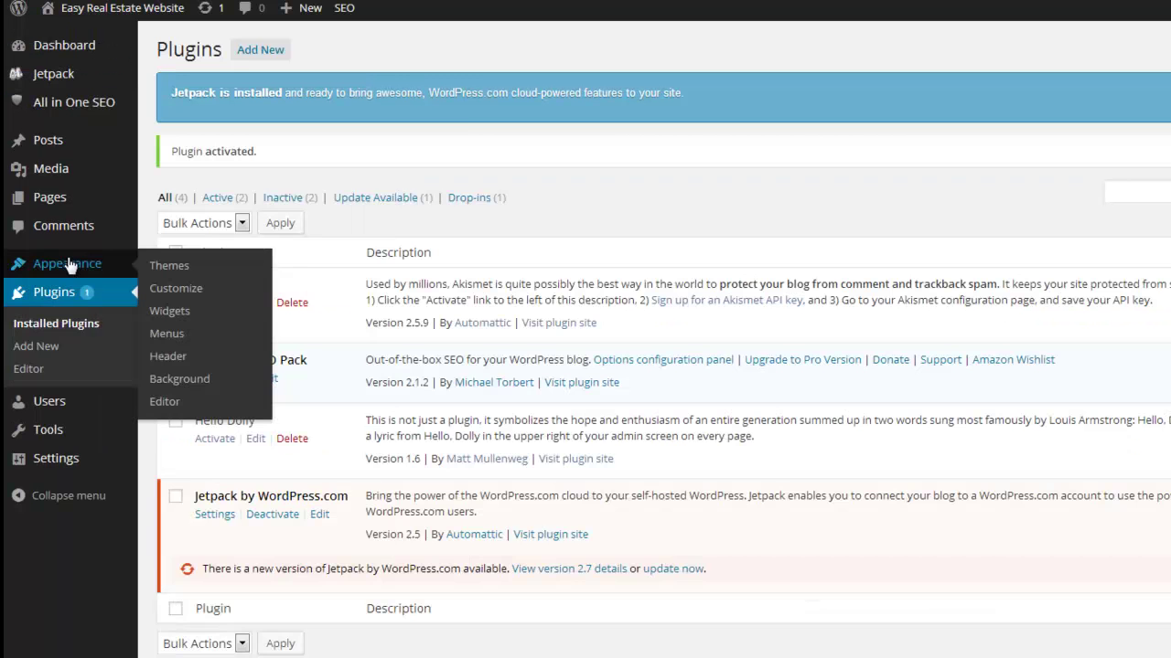
# Go to Appearance > Themes to see the three installed themes, with Twenty Fourteen active.
pyautogui.click(311, 262)
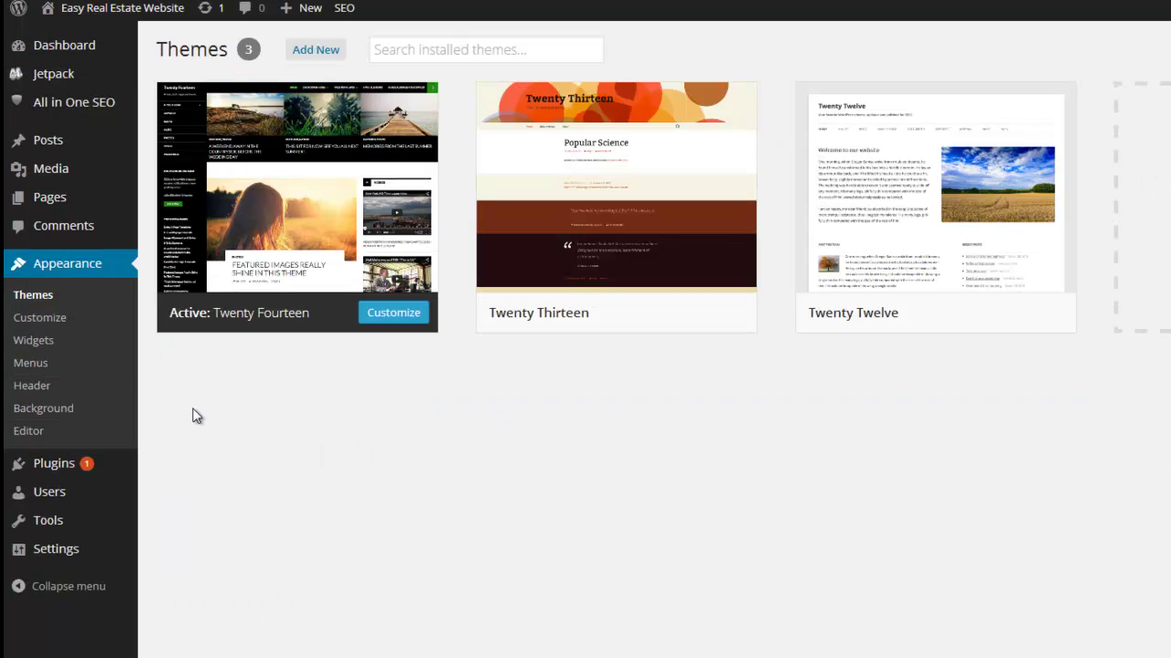